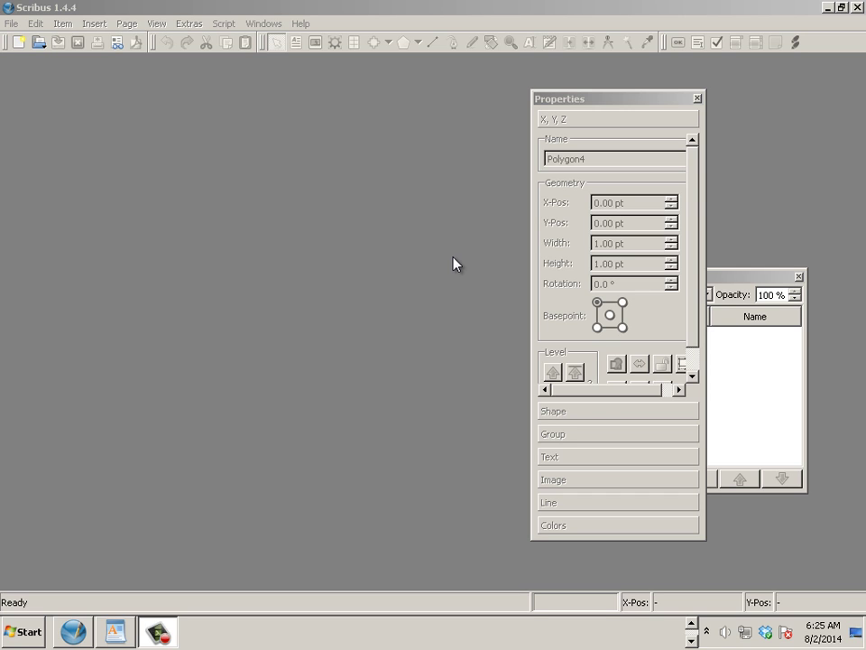
- Create a new blank single-page A4 portrait document (Document-3)
left_click(11, 23)
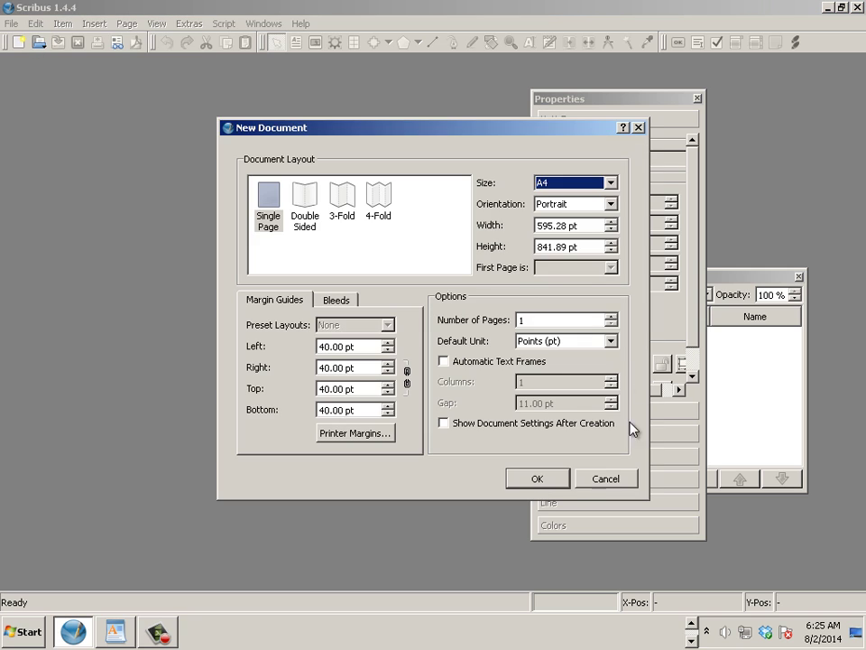
left_click(540, 480)
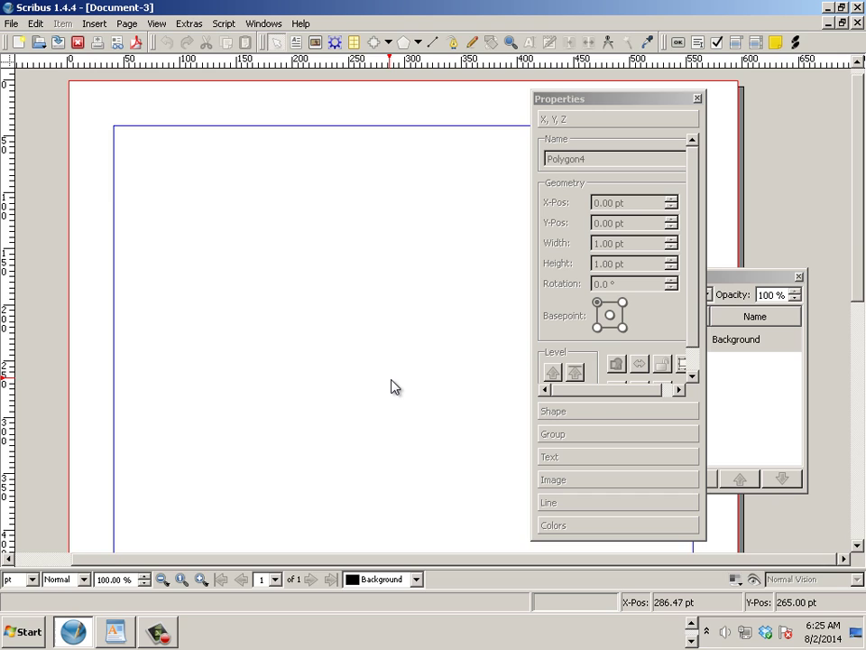
- Fit the page in view and draw a text frame spanning the page margins
key("ctrl+0")
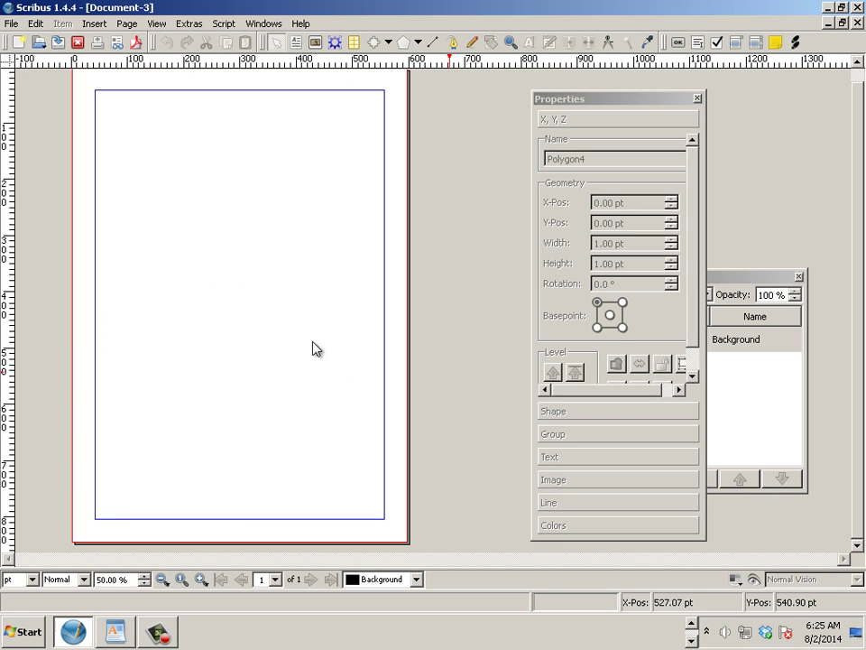
left_click(95, 24)
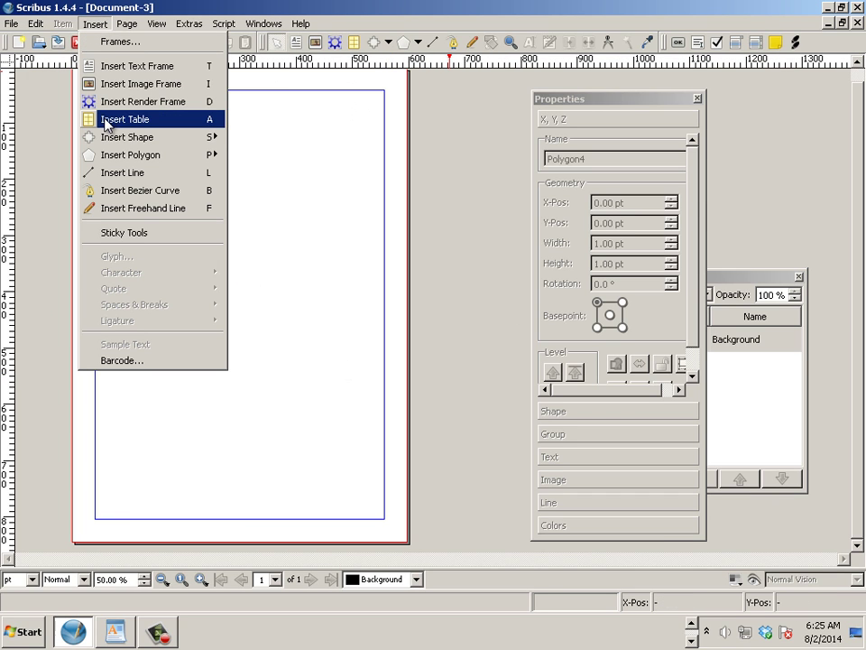
left_click(115, 67)
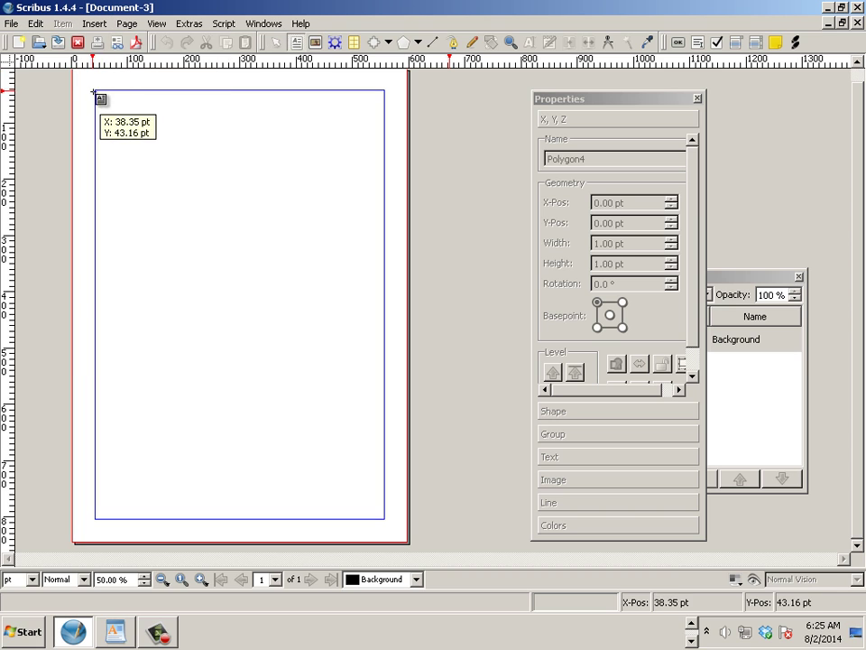
left_click_drag(95, 91, 385, 518)
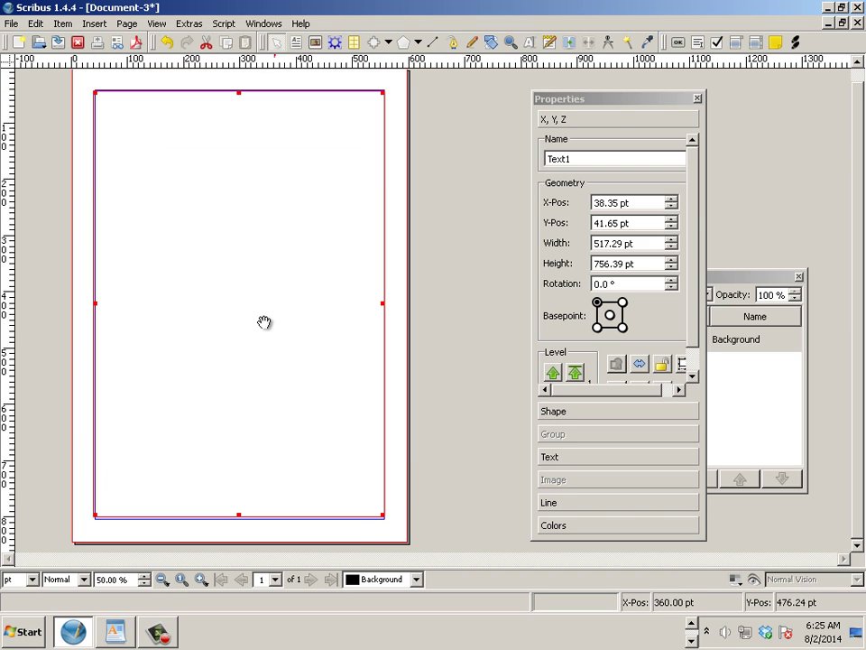
- Fill the frame with ten paragraphs of English sample text
left_click(96, 25)
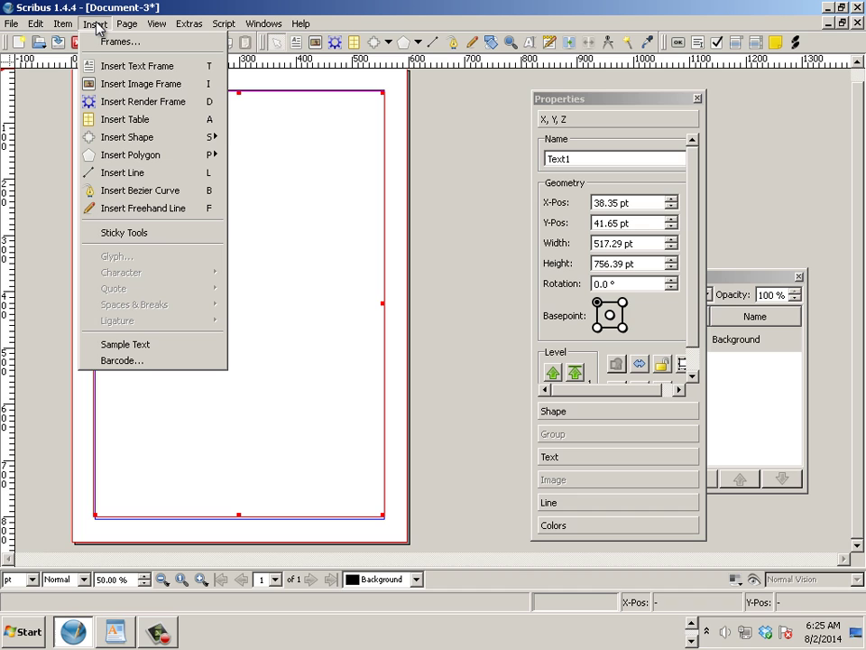
left_click(167, 350)
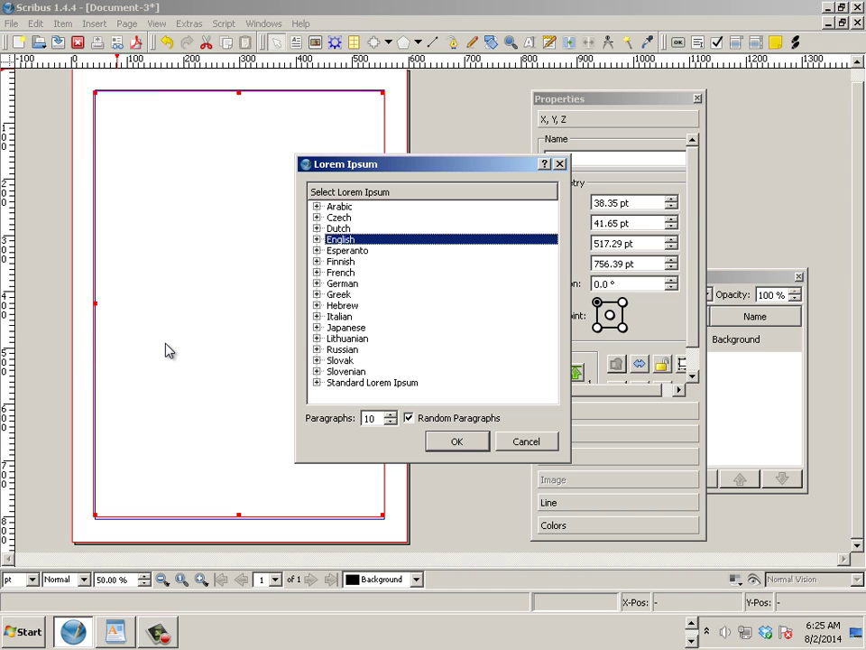
left_click(458, 442)
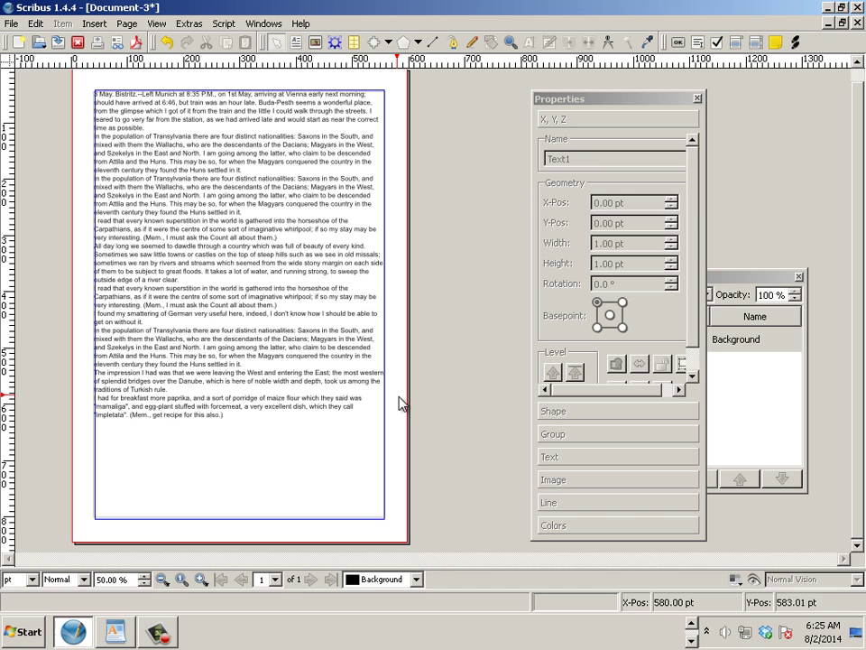
- In the Layers panel, add a layer above Background and name it 'words'
left_click(265, 24)
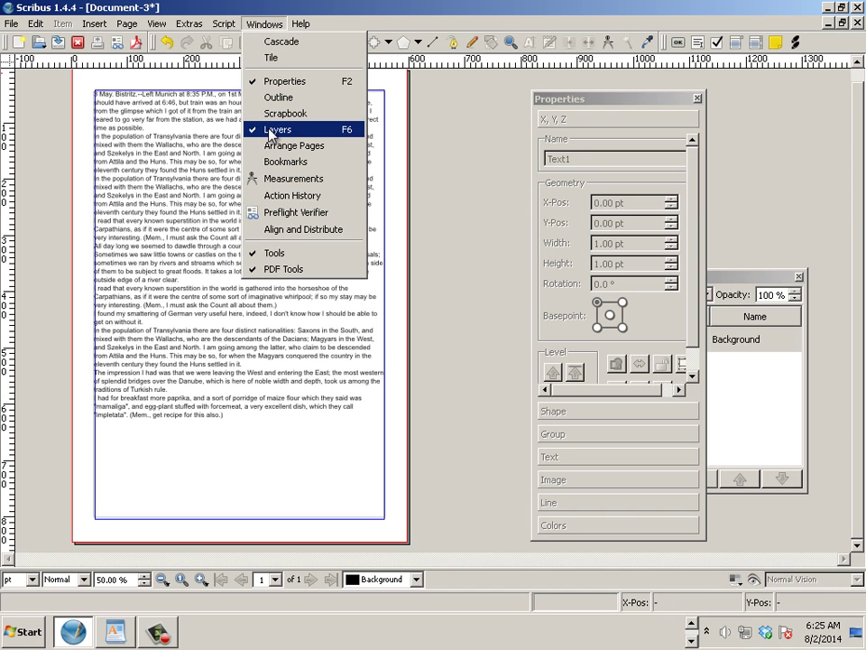
mouse_move(729, 275)
left_mouse_down()
mouse_move(596, 229)
mouse_move(561, 208)
left_mouse_up()
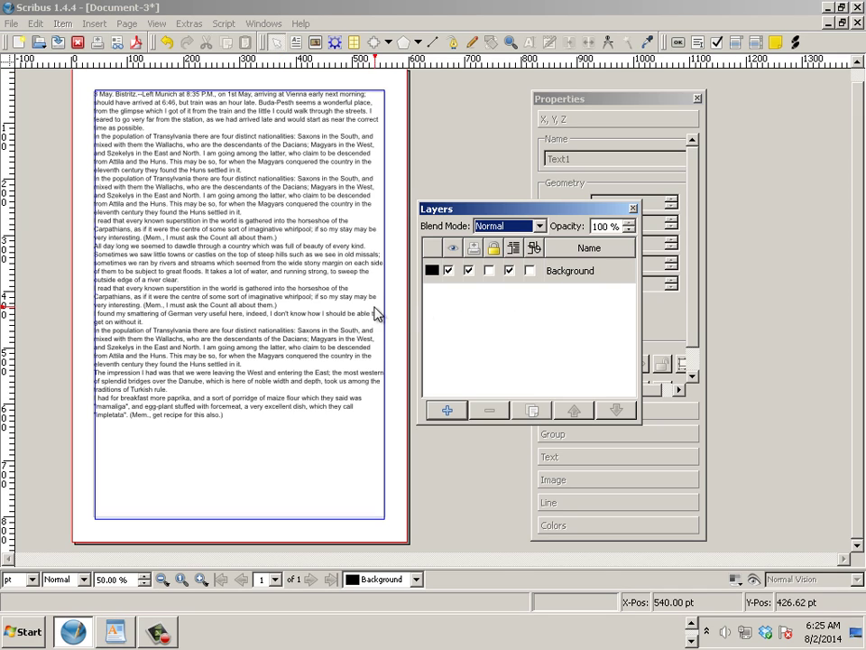
left_click(443, 411)
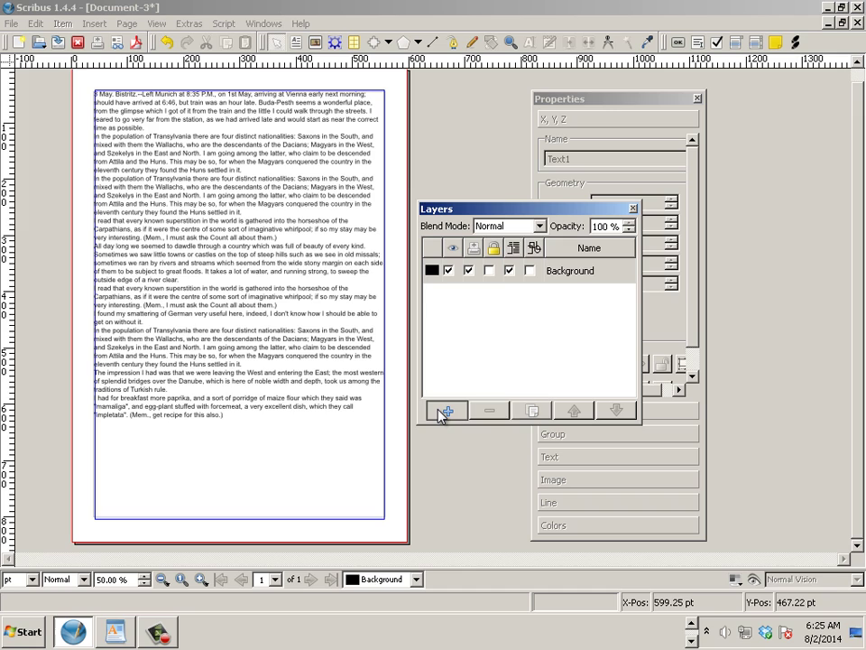
left_click(565, 275)
double_click(565, 275)
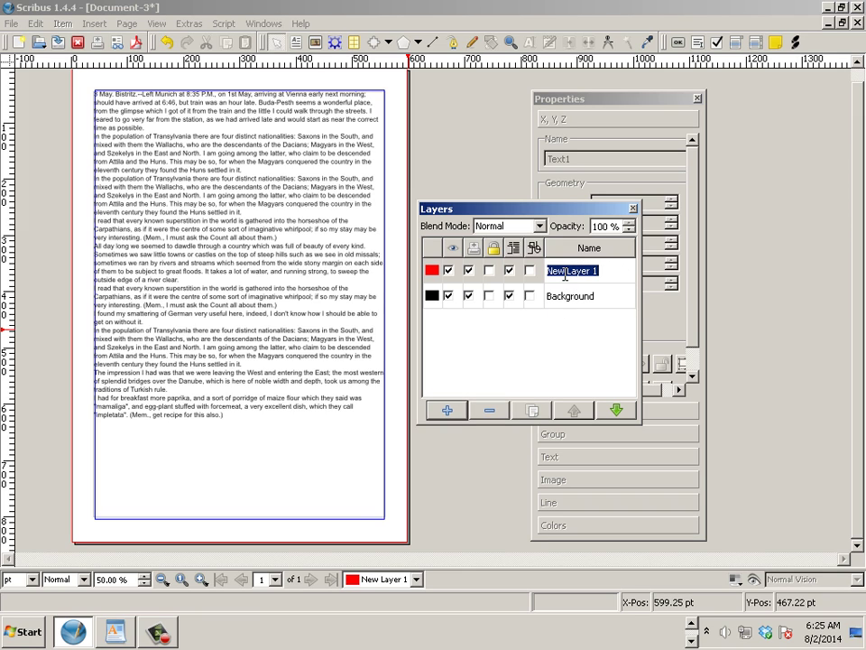
type("Qo")
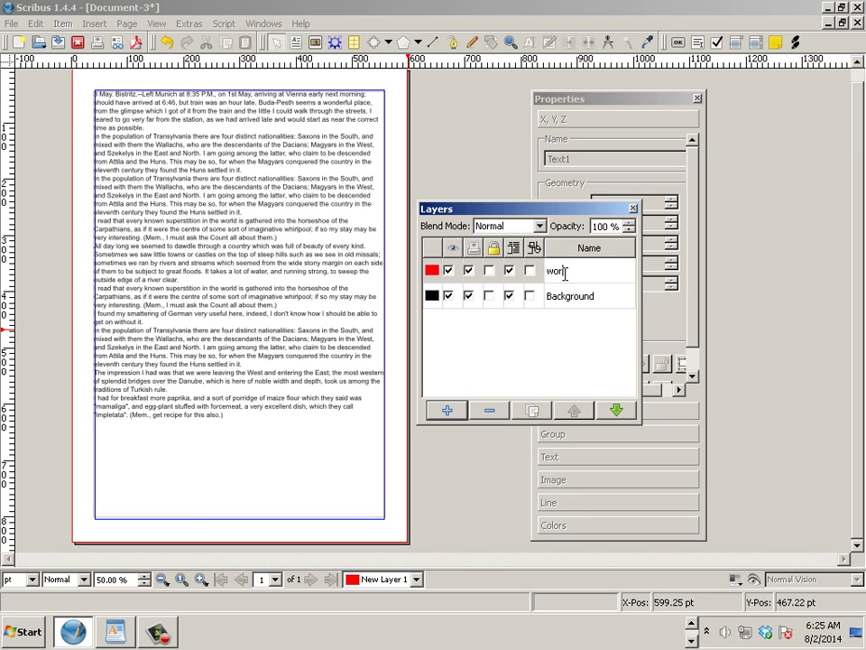
key("Return")
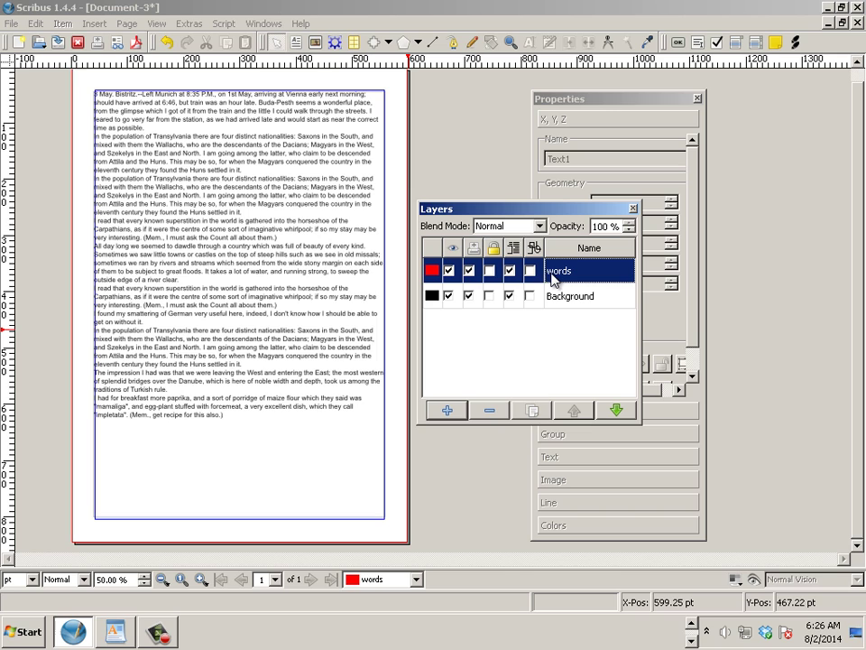
- Send the sample-text frame to the words layer, then toggle that layer's visibility off and on
left_click(314, 281)
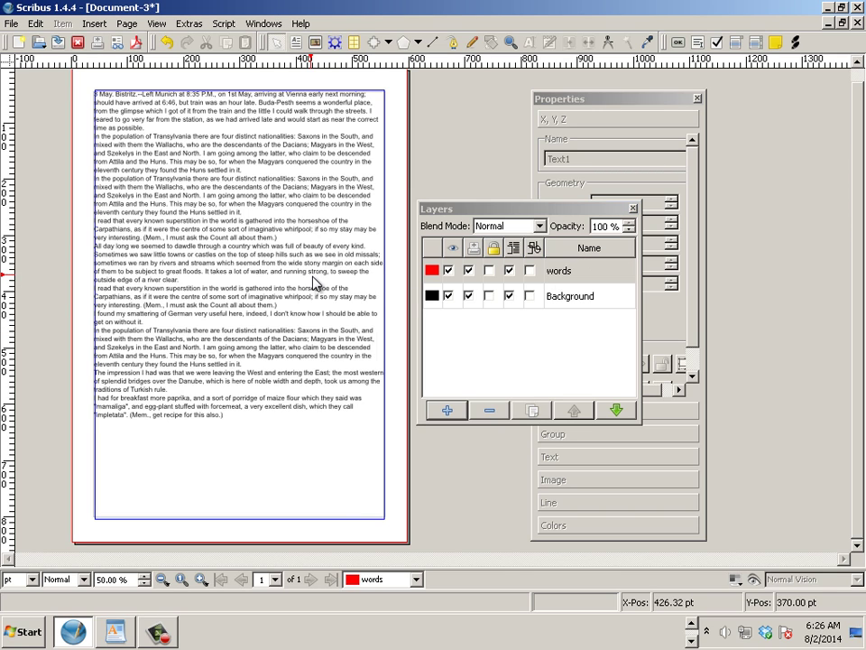
left_click_drag(350, 271, 389, 342)
left_click(585, 298)
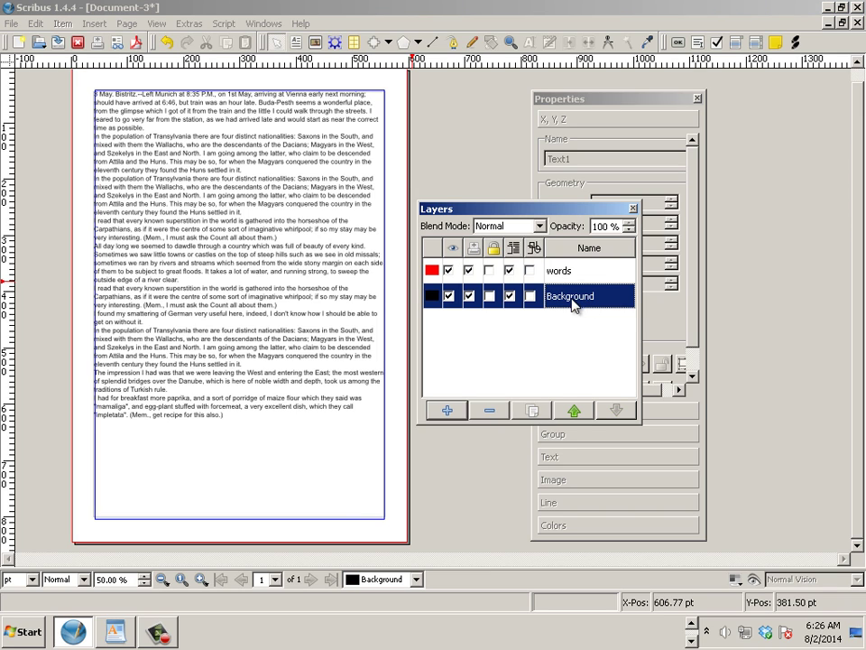
left_click(318, 271)
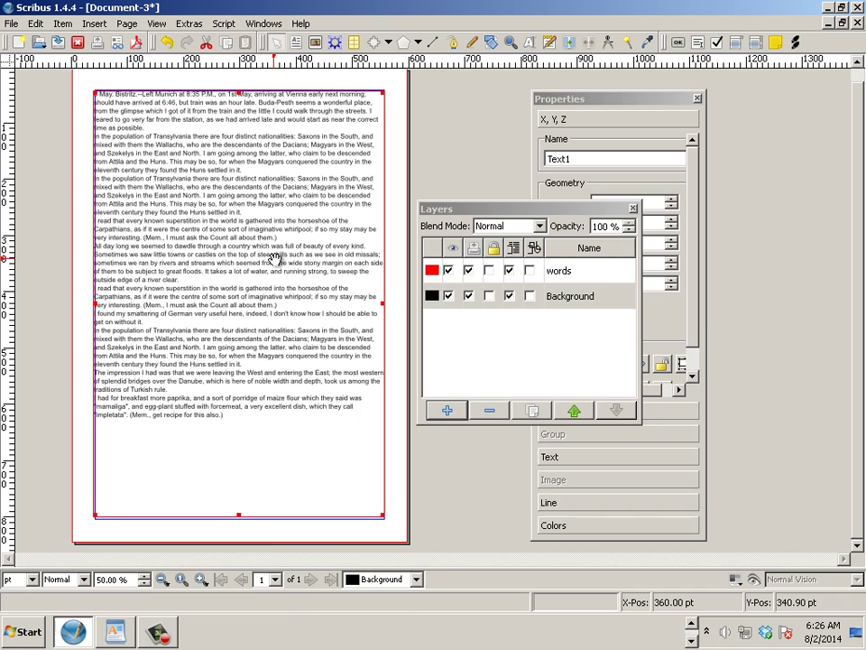
right_click(277, 262)
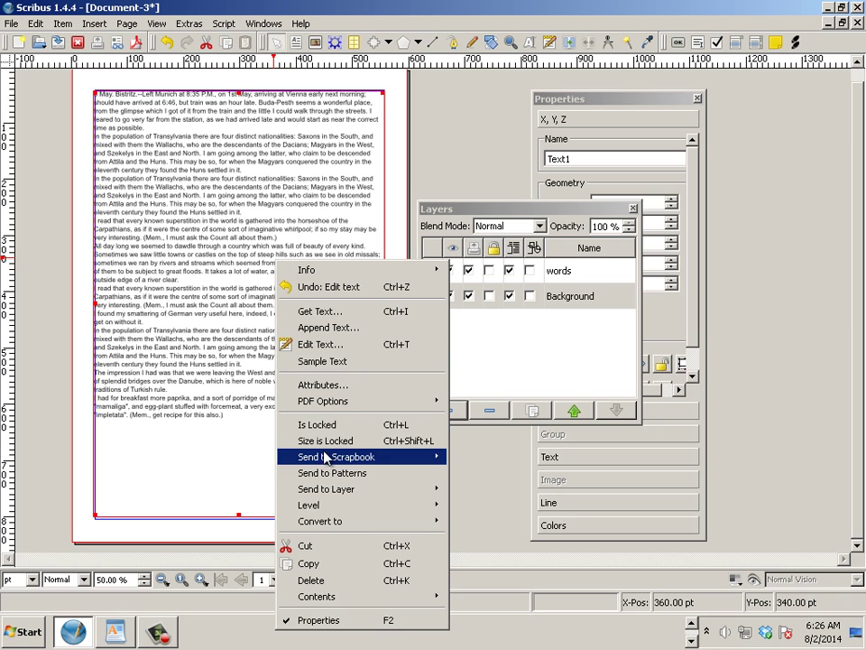
mouse_move(327, 489)
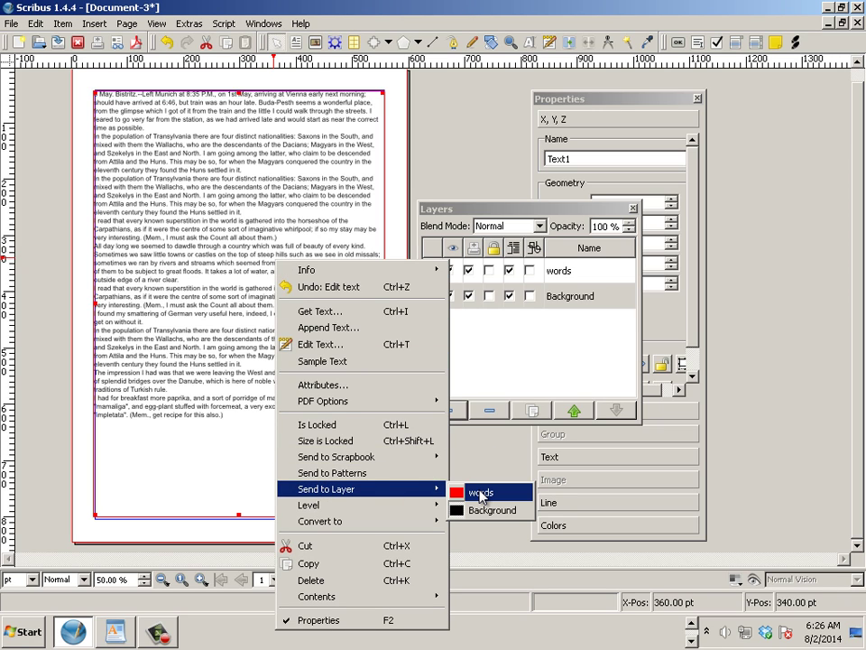
left_click(481, 494)
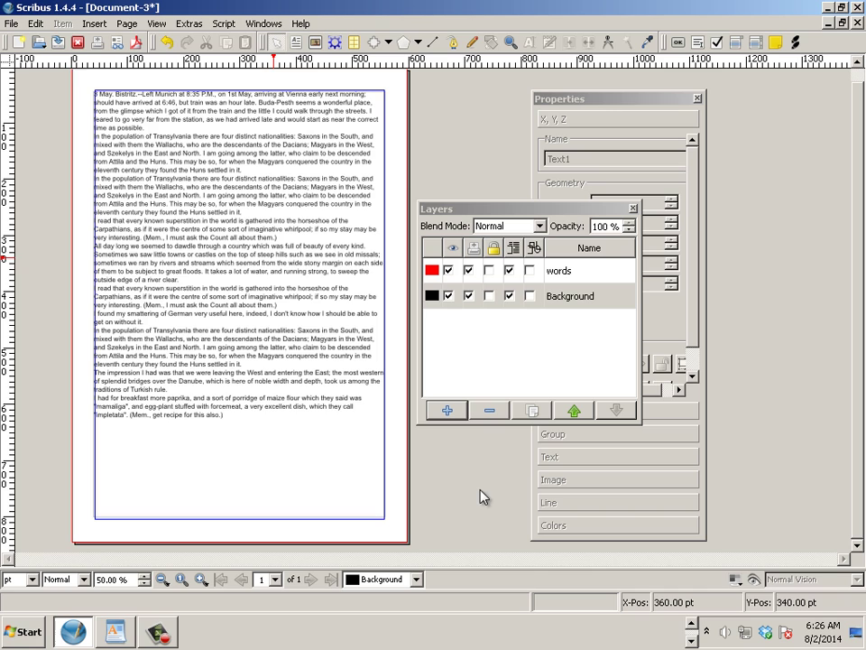
left_click(448, 273)
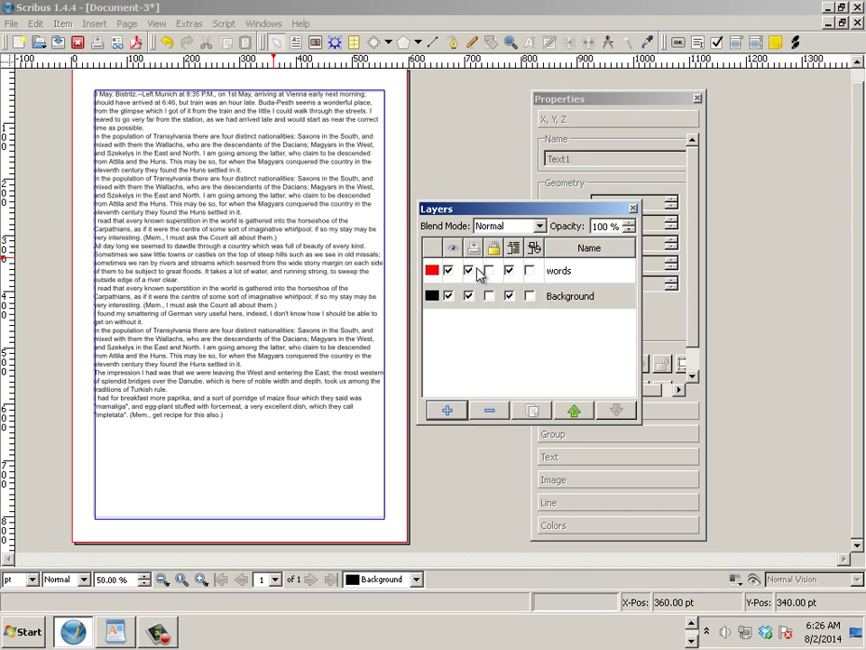
left_click(489, 272)
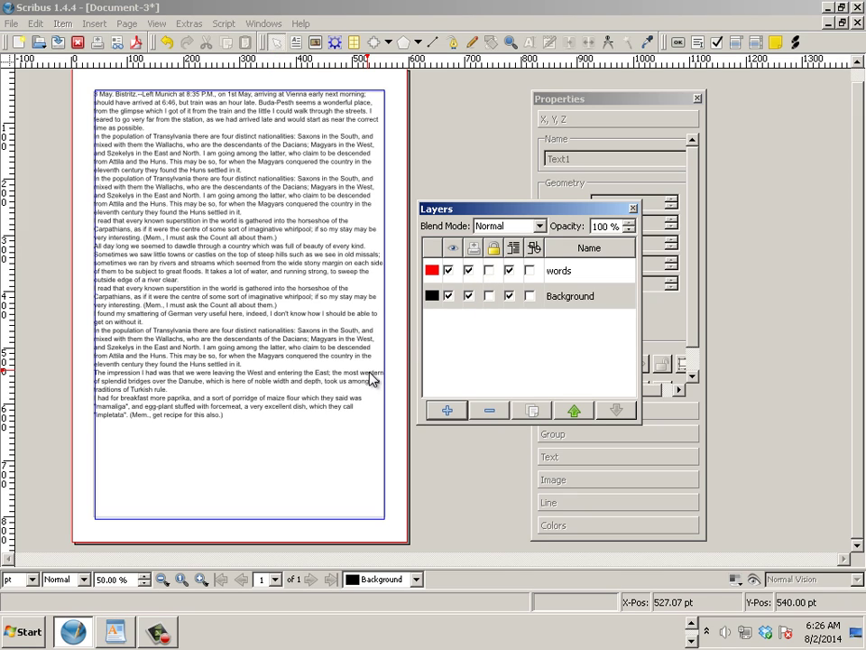
- Draw a jigsaw piece shape (Polygon2) over the middle of the text and inspect its nodes
left_click(95, 23)
mouse_move(127, 137)
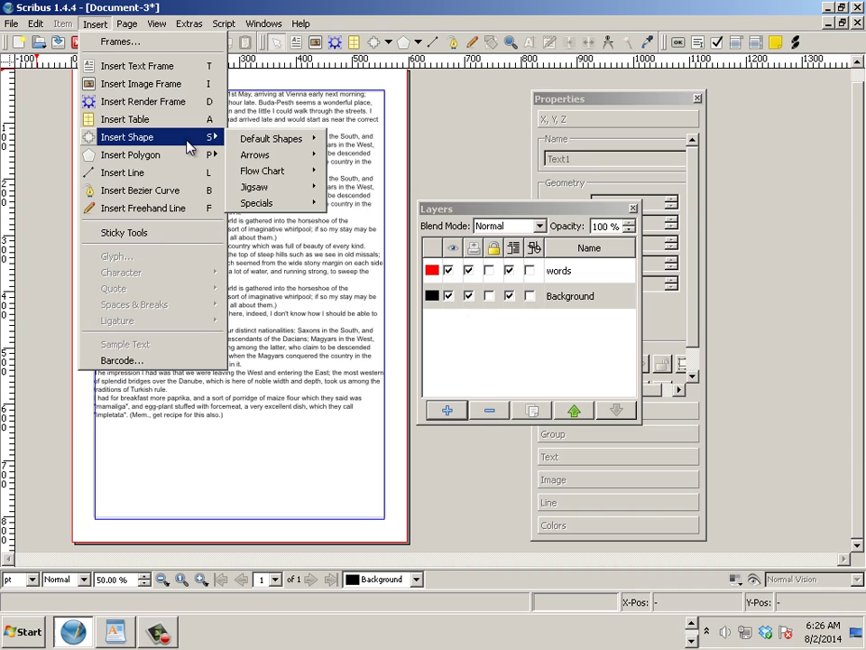
mouse_move(262, 187)
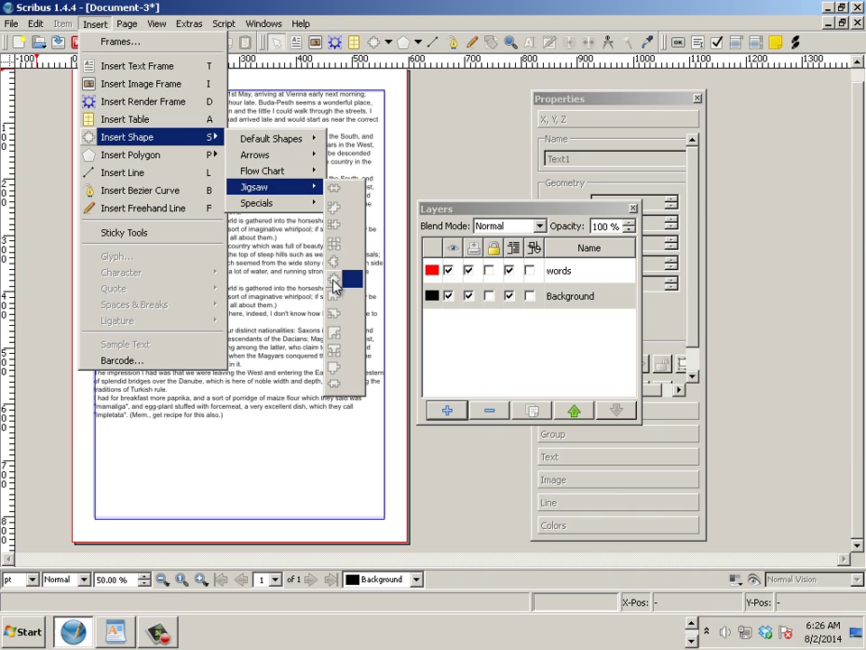
left_click(336, 285)
left_click_drag(169, 177, 321, 372)
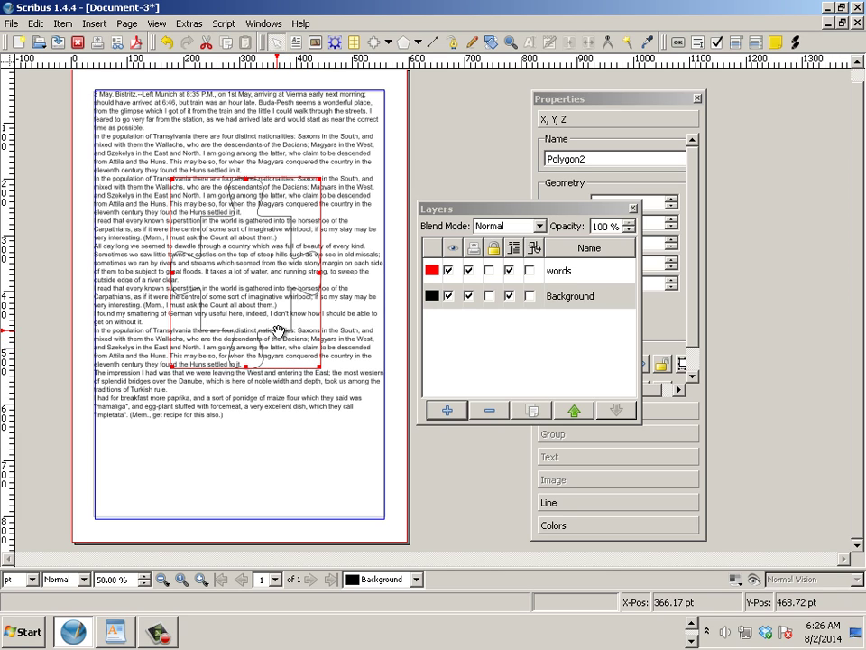
double_click(280, 332)
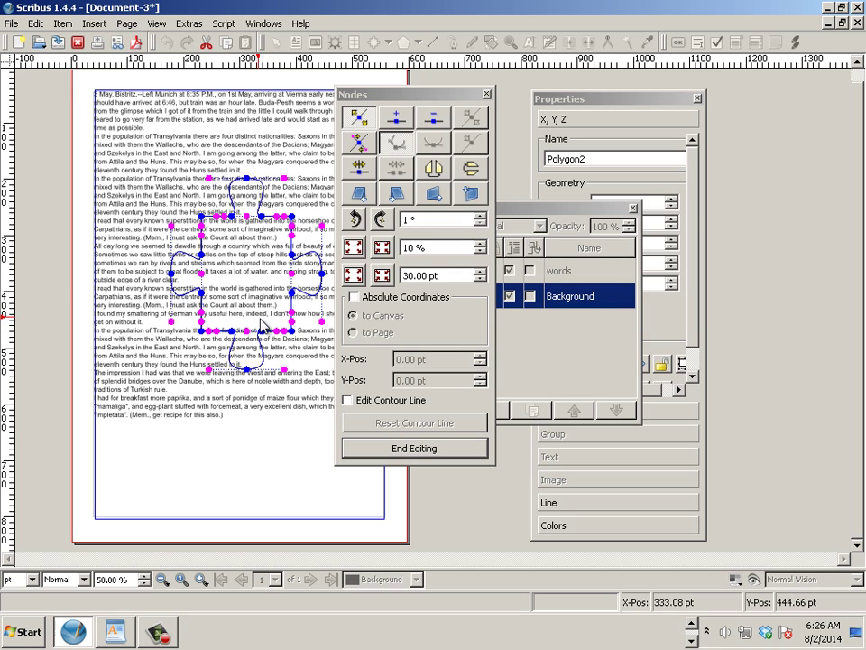
left_click(487, 94)
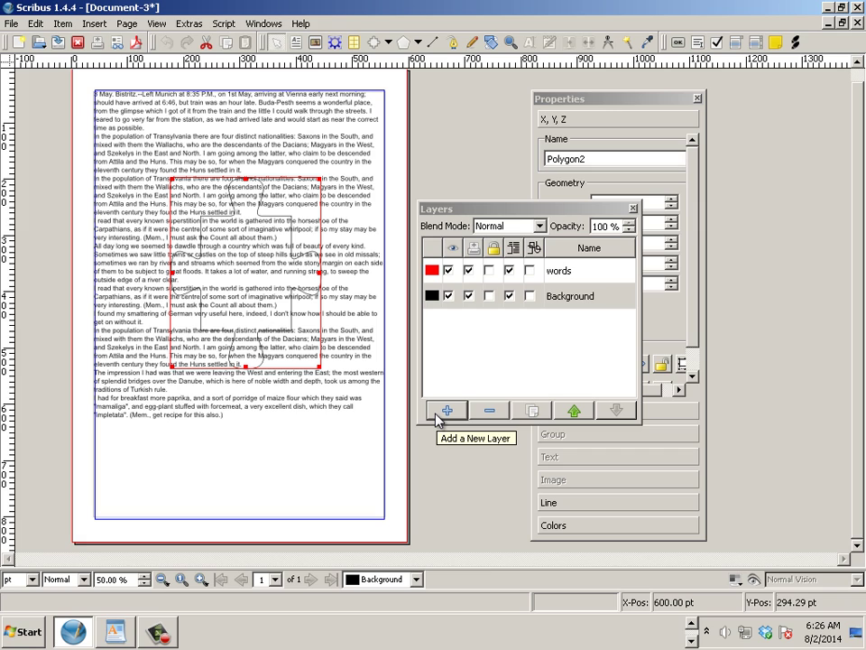
- Give the jigsaw piece a Blue fill and nudge it up and to the left
left_click(264, 24)
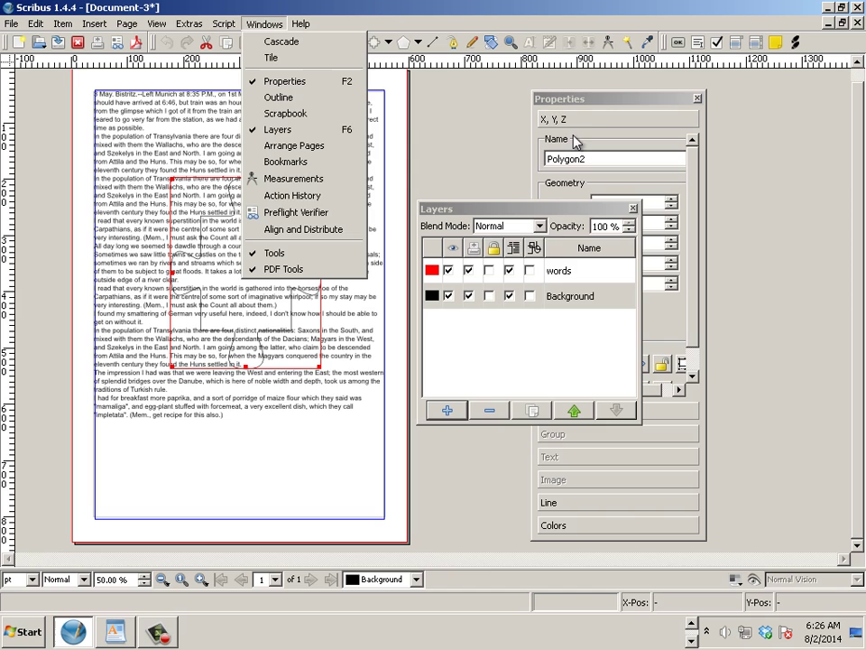
left_click(593, 163)
left_click(575, 527)
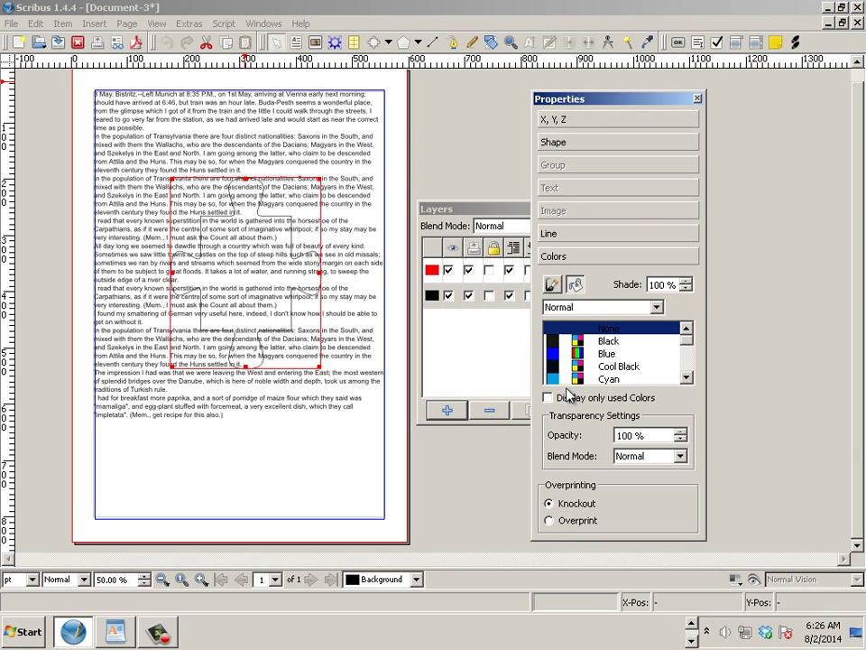
left_click(596, 341)
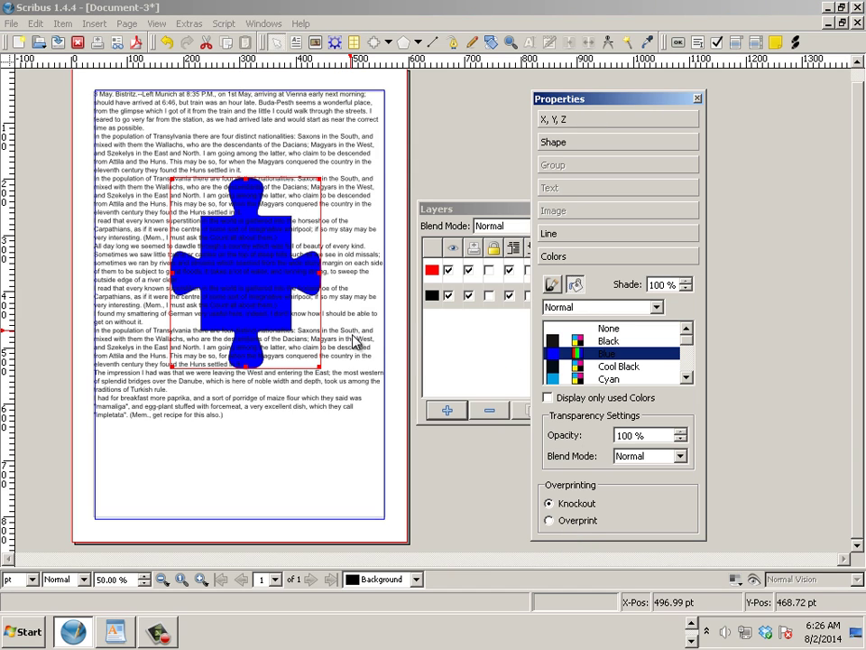
mouse_move(269, 295)
left_mouse_down()
mouse_move(221, 271)
mouse_move(231, 283)
left_mouse_up()
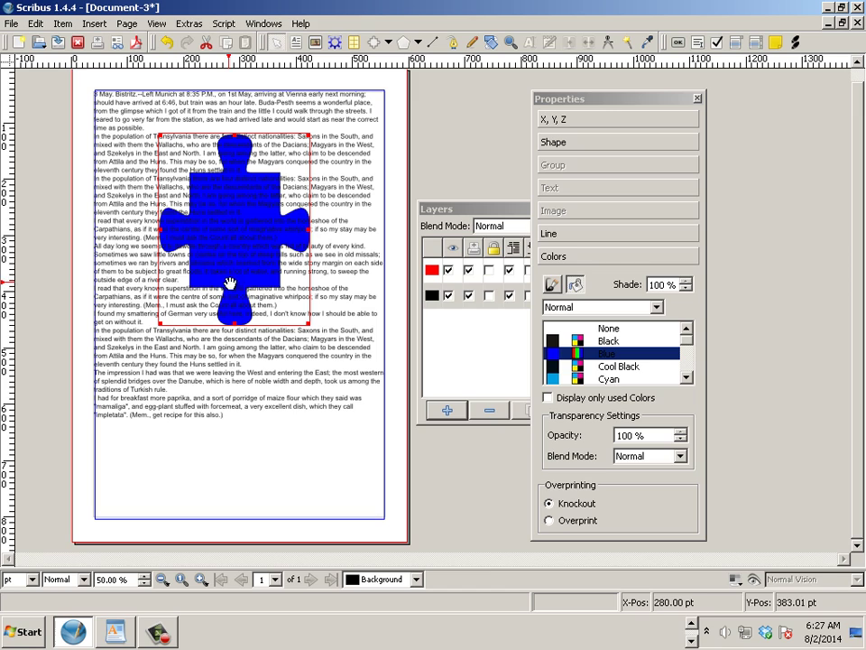
- Add a third layer named 'Puzzle' at the top of the layer stack
left_click(458, 361)
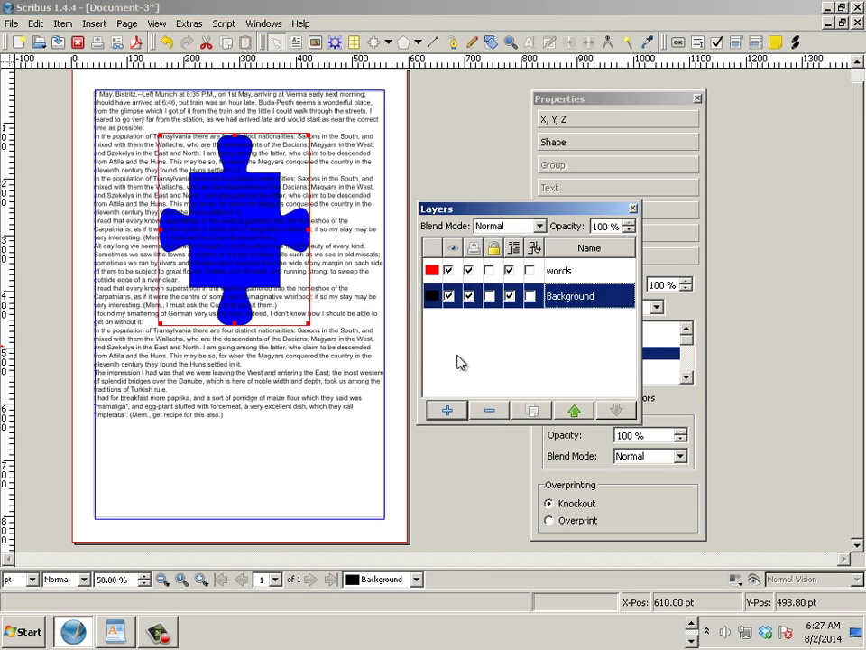
left_click(445, 411)
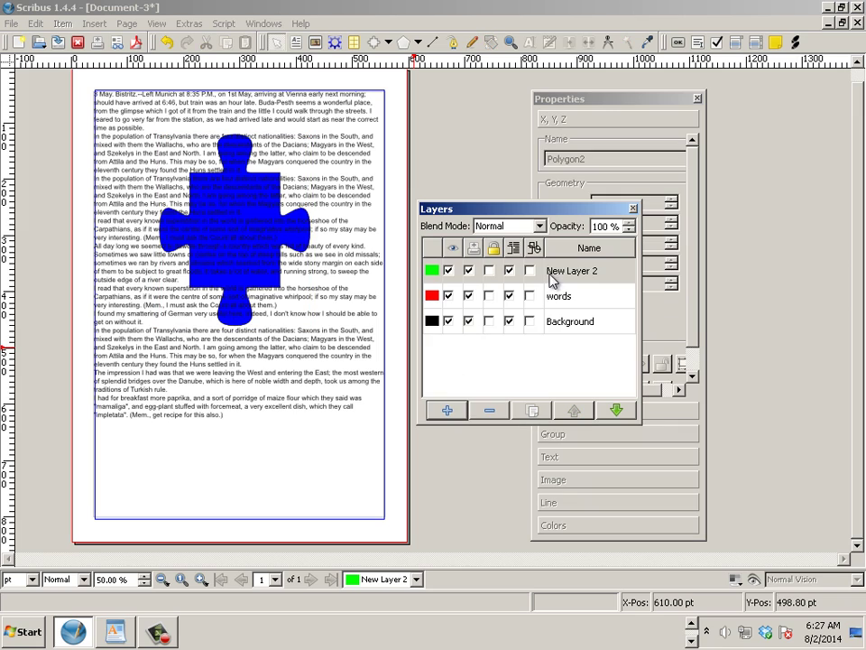
double_click(578, 270)
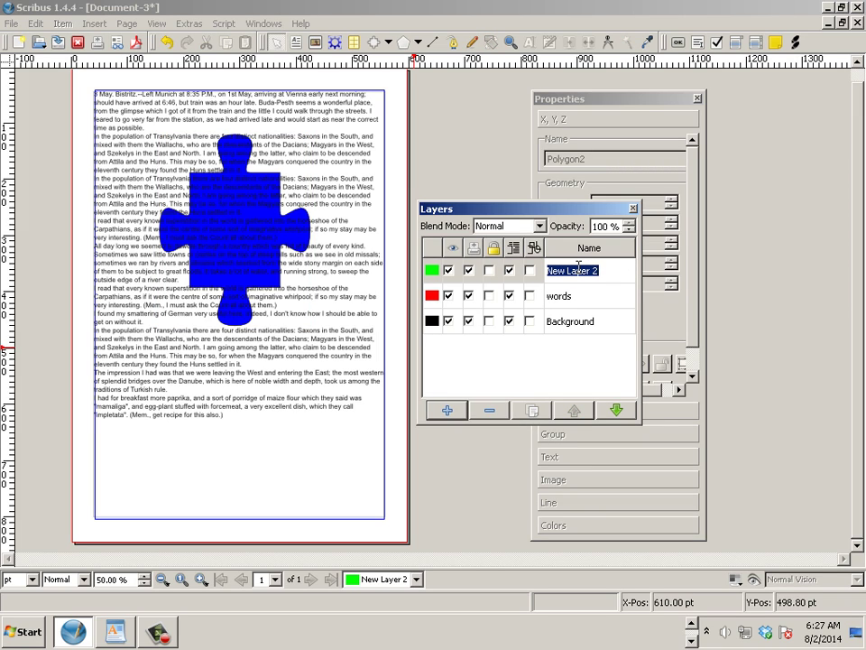
type("Puzzle")
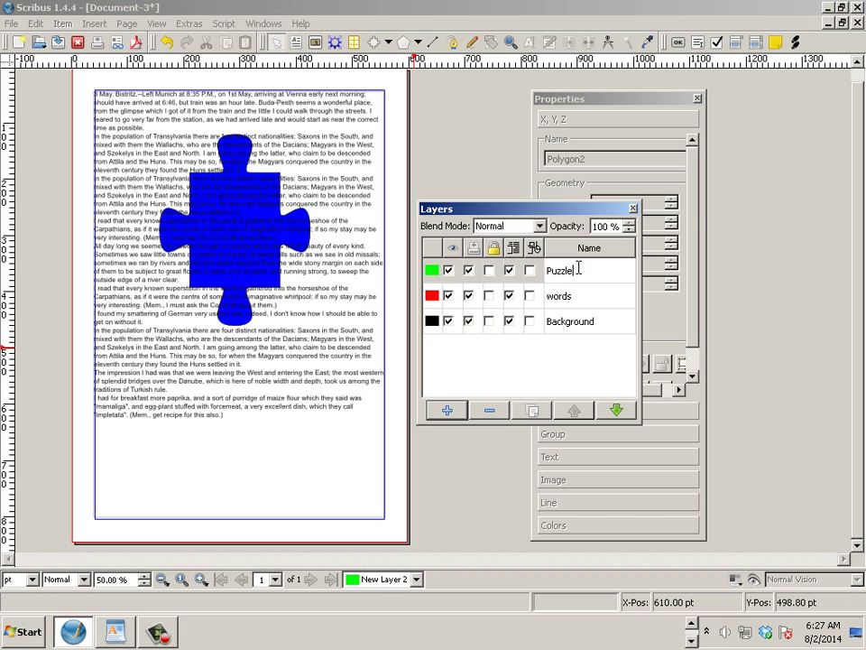
key("Return")
- Make Background the current layer and select the blue jigsaw piece
left_click(192, 176)
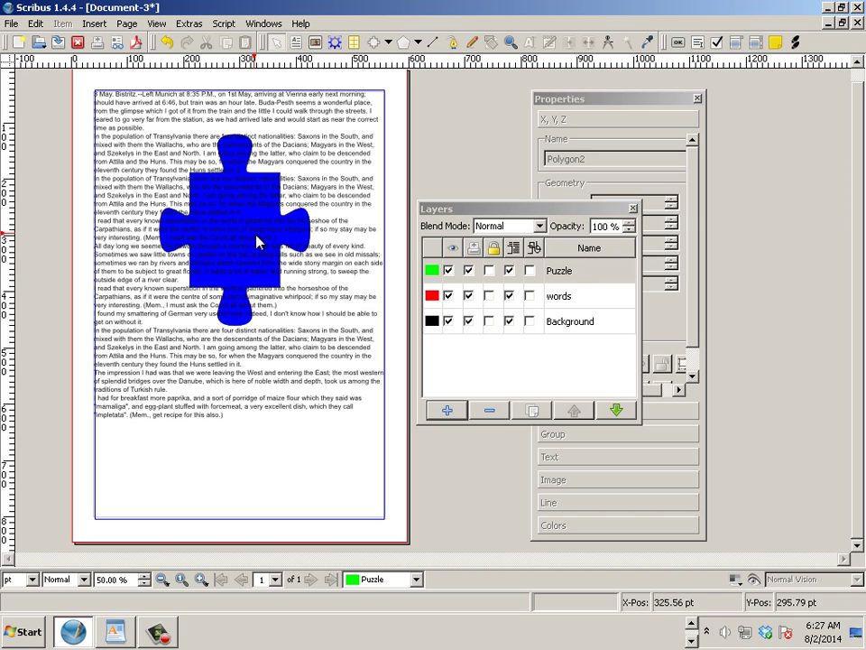
left_click(565, 323)
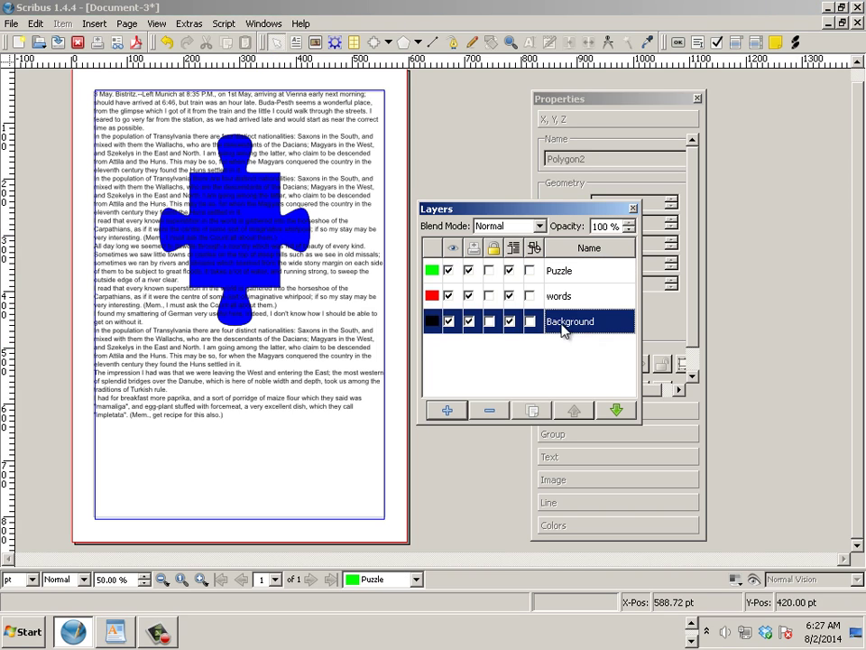
left_click(255, 275)
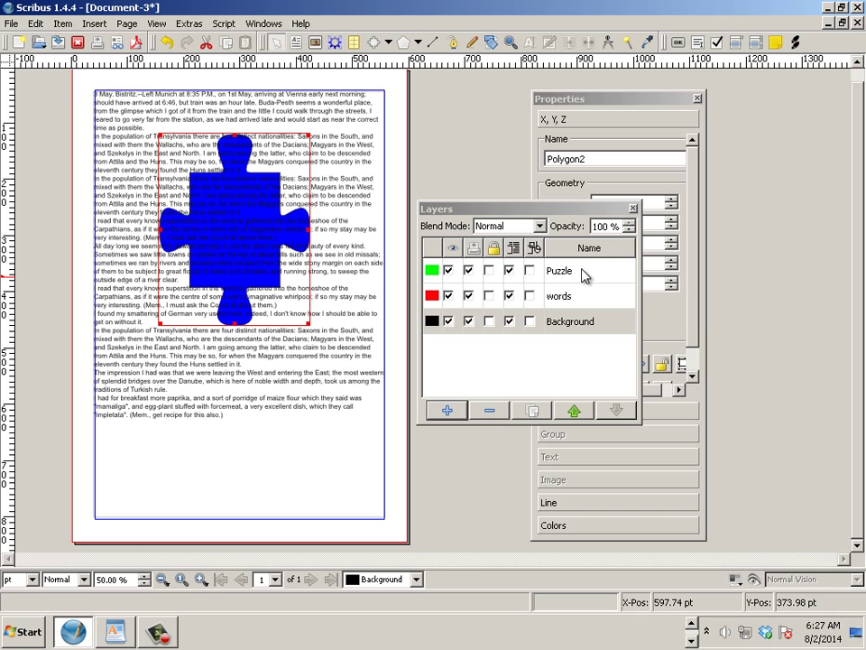
- Send the jigsaw piece to the Puzzle layer and add a top layer named 'Frame'
right_click(234, 255)
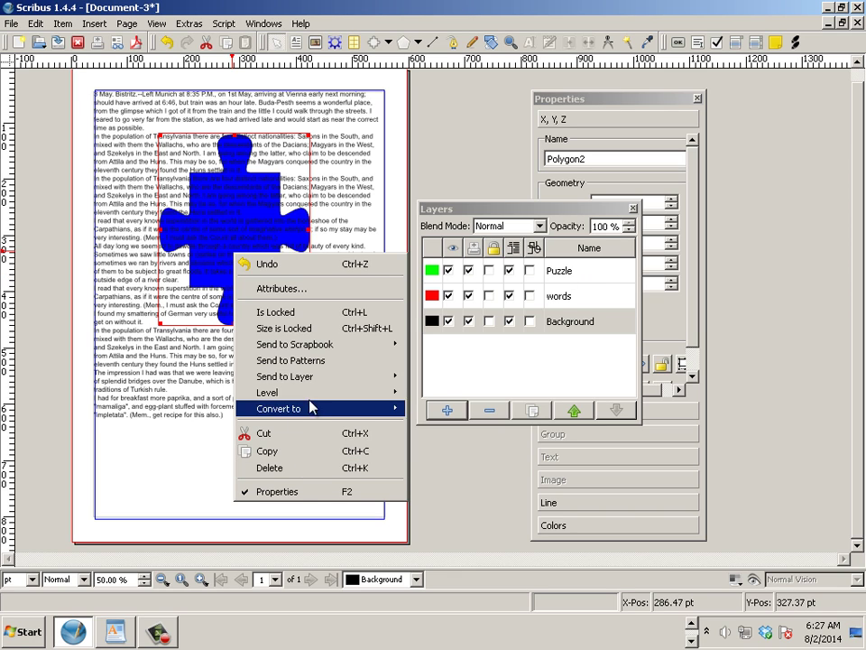
left_click(451, 380)
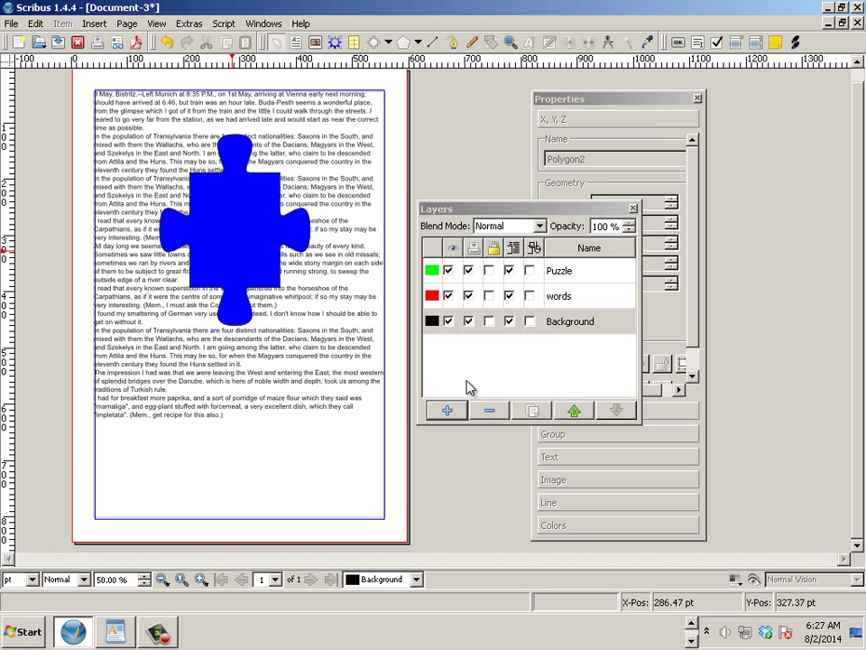
left_click(447, 410)
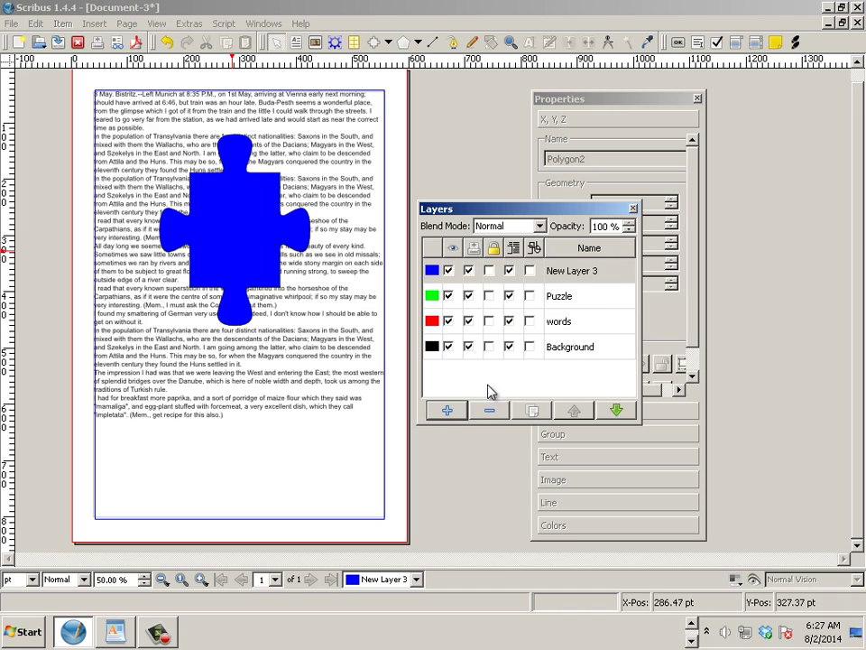
double_click(564, 271)
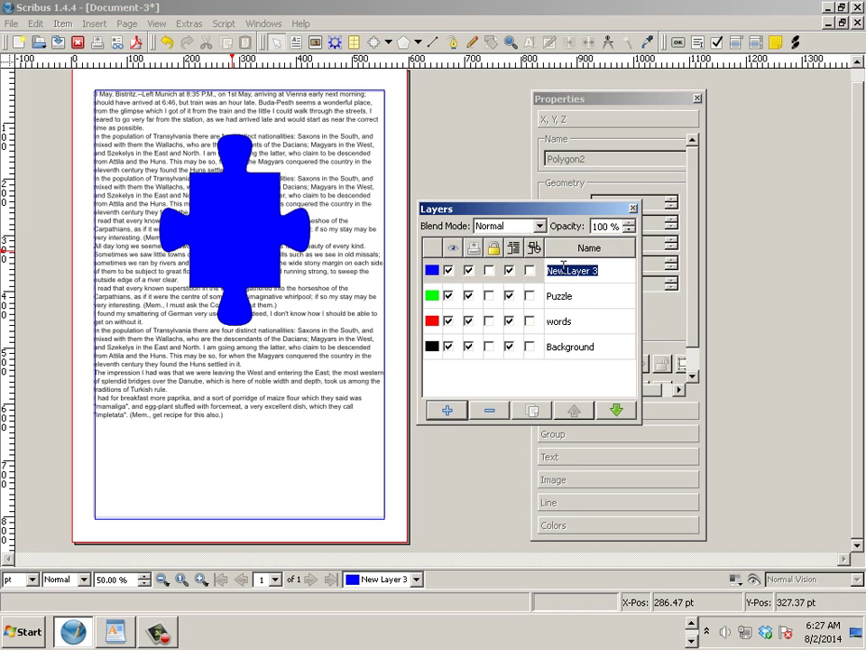
type("Frame")
key("Return")
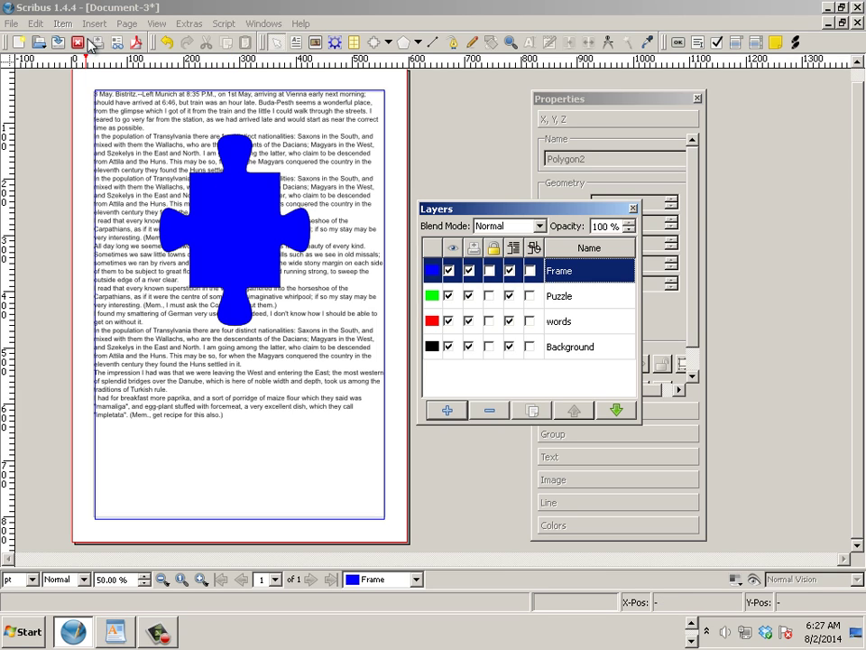
- Draw a default rectangle (Polygon3) covering the whole page
left_click(90, 83)
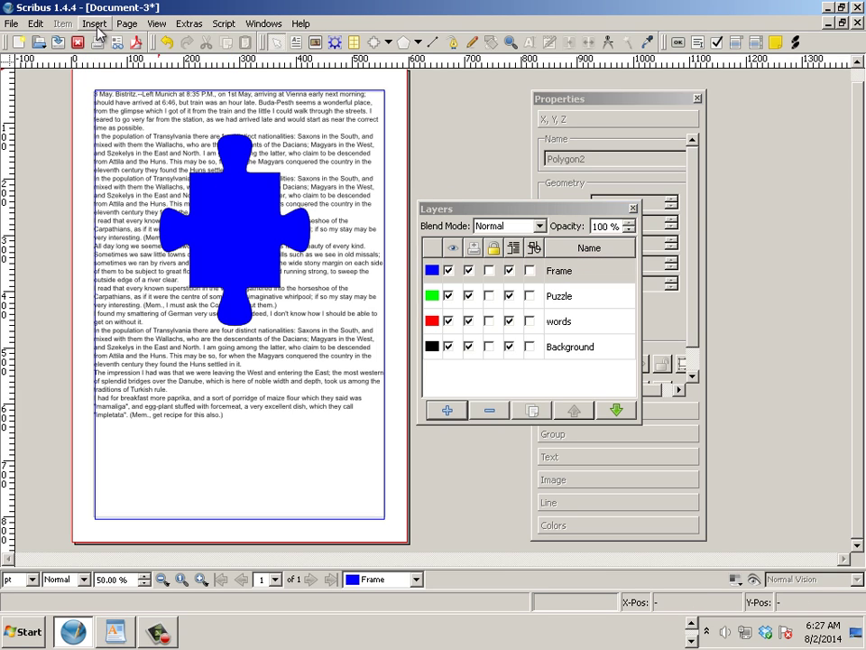
left_click(94, 24)
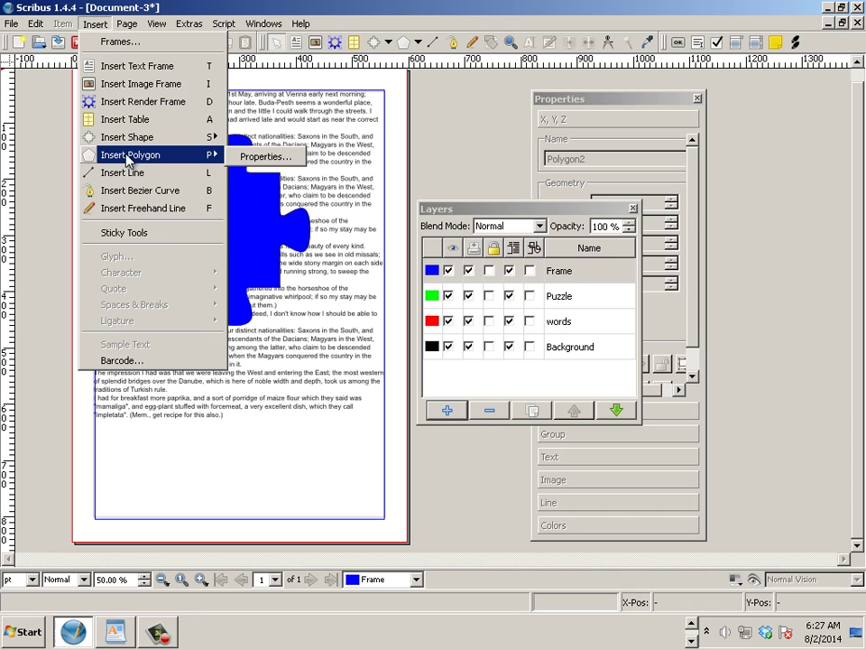
mouse_move(127, 137)
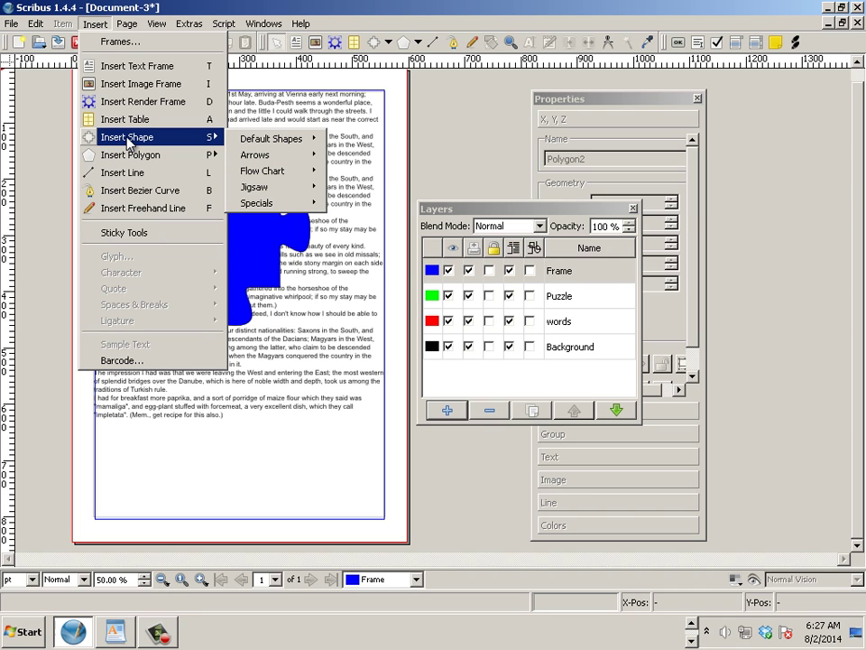
left_click(354, 138)
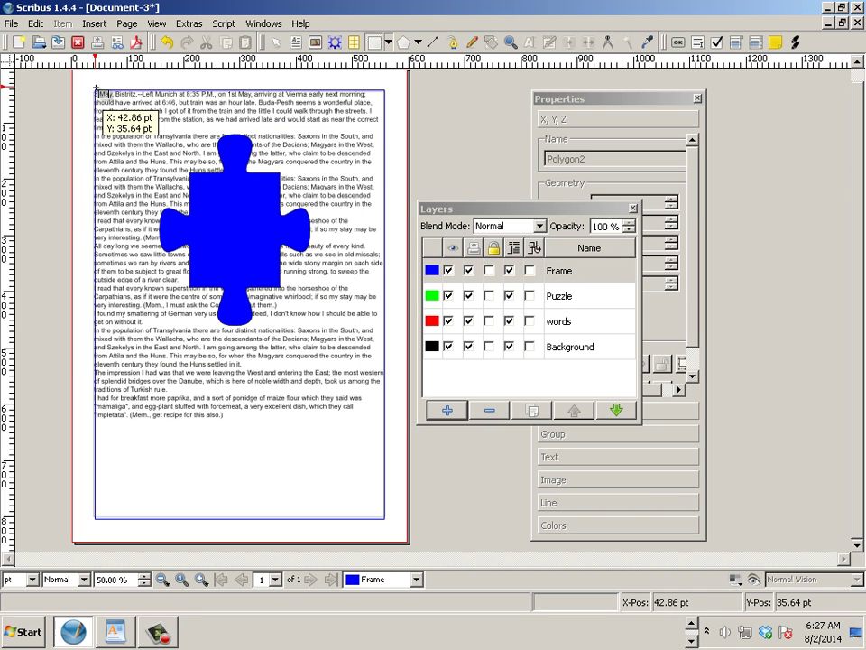
left_click_drag(85, 81, 390, 538)
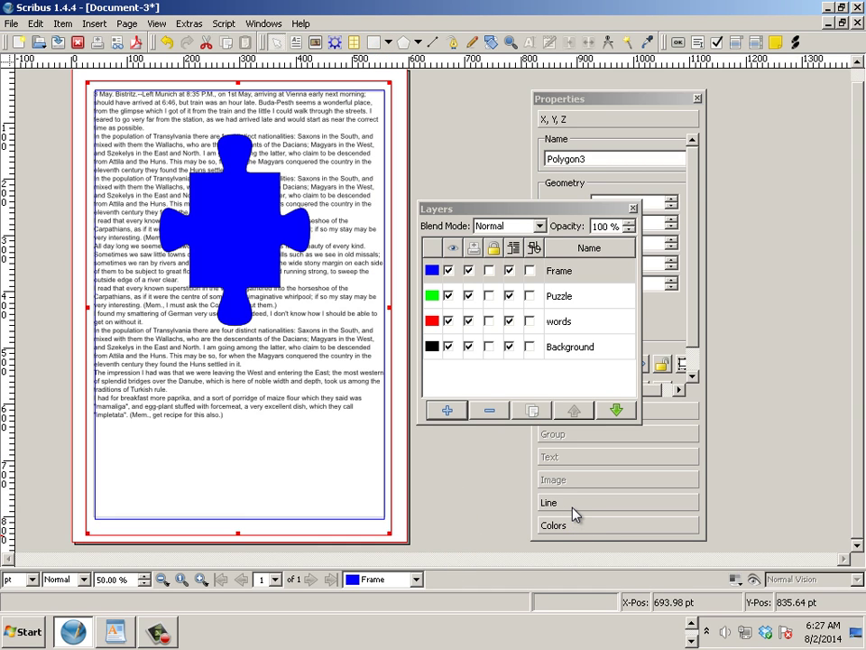
- Set the rectangle's outline width to 12 pt
left_click(572, 505)
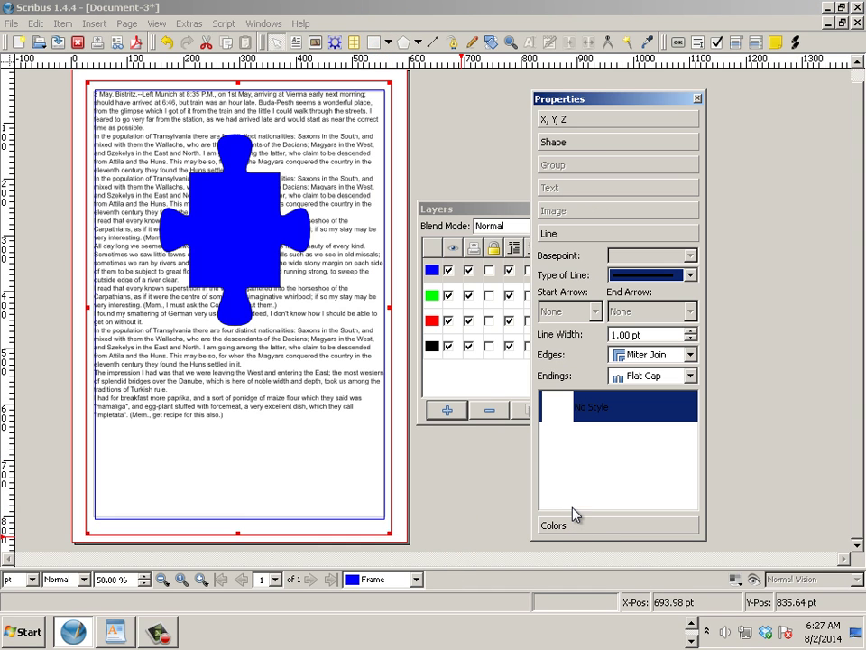
left_click(689, 332)
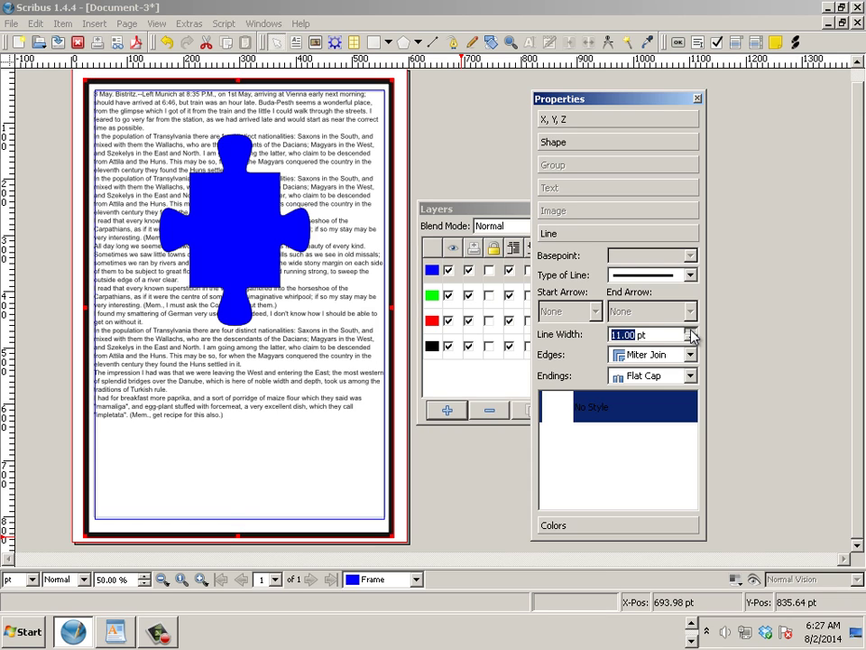
left_click(690, 332)
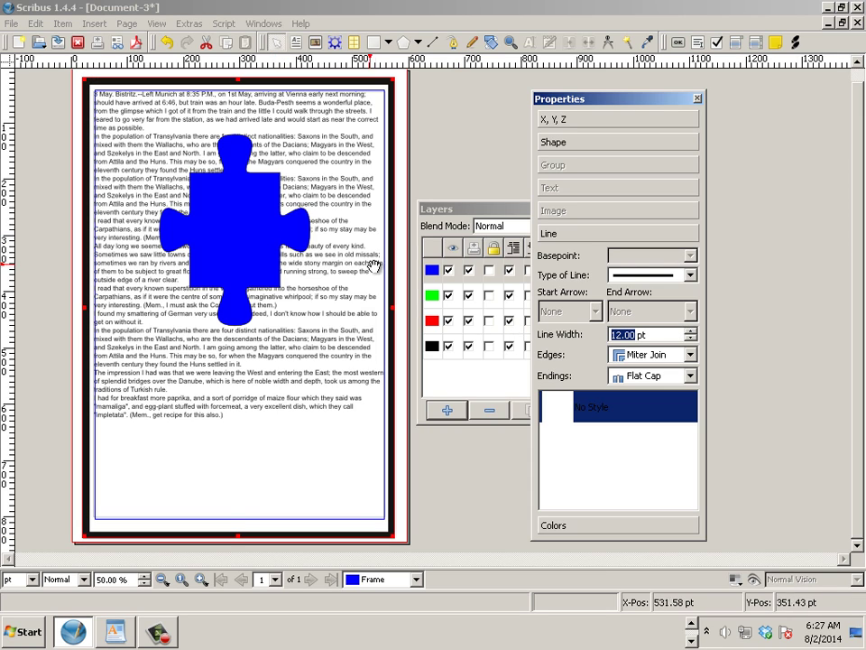
- Make Puzzle the current layer and lower it beneath the words layer
left_click(449, 271)
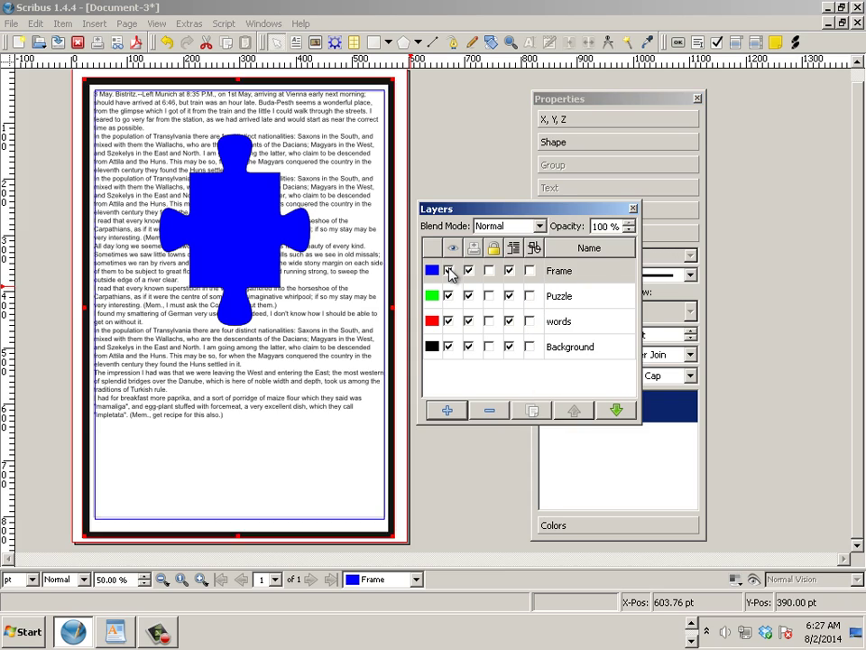
left_click(449, 271)
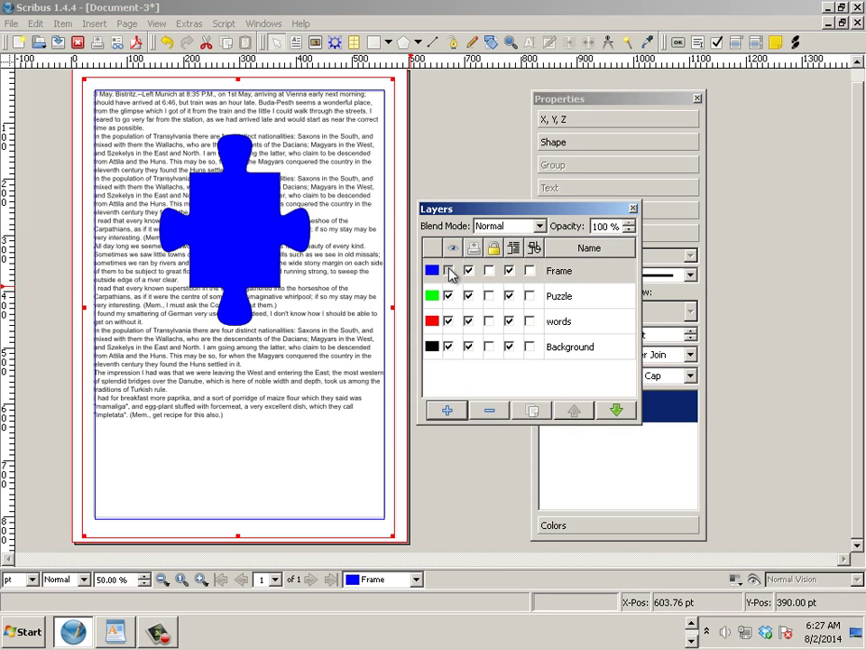
left_click(588, 296)
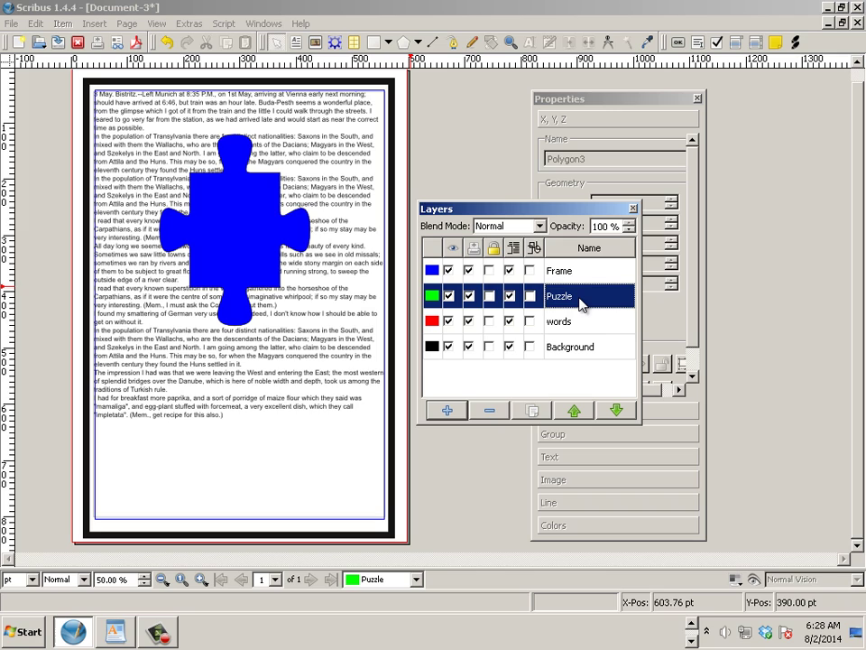
left_click(616, 410)
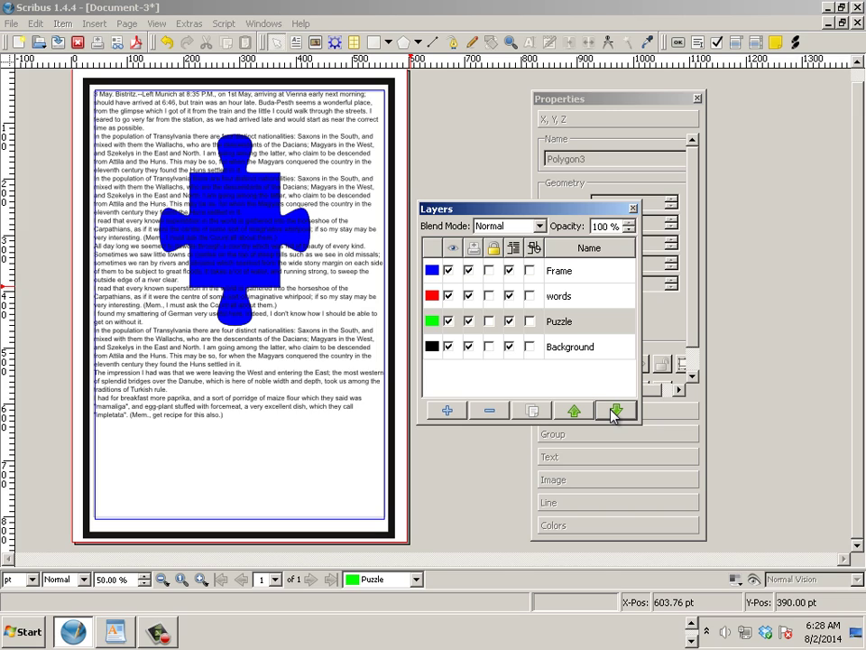
left_click(574, 410)
left_click(615, 410)
left_click(574, 410)
left_click(616, 411)
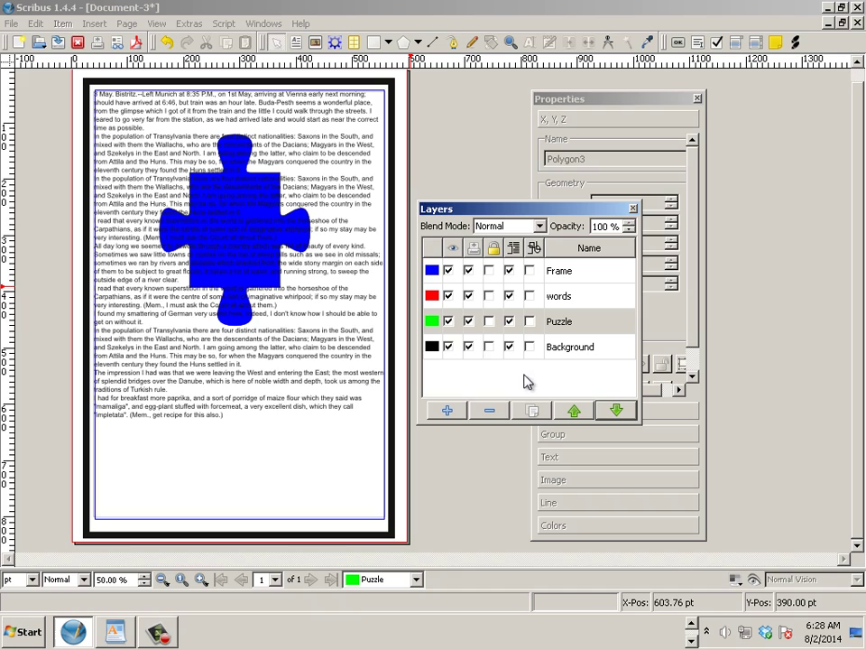